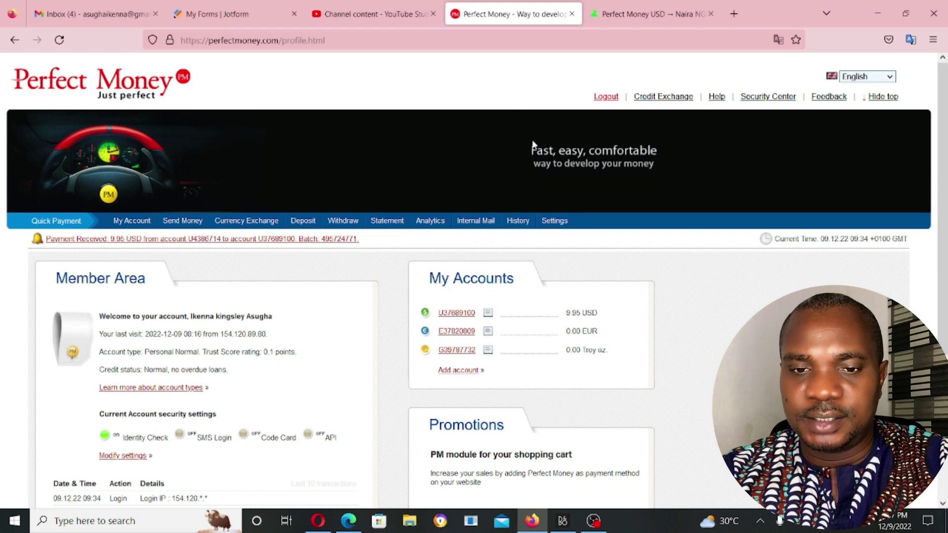
- Select the EUR account number in the account list to copy it
{"action": "scroll", "coordinate": [361, 217], "scroll_direction": "down", "scroll_amount": 2}
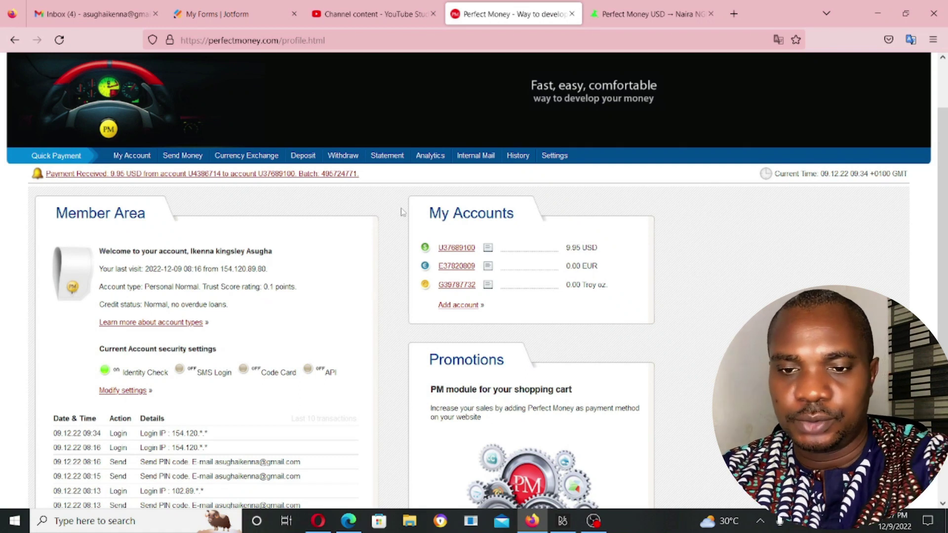
{"action": "scroll", "coordinate": [414, 168], "scroll_direction": "up", "scroll_amount": 7}
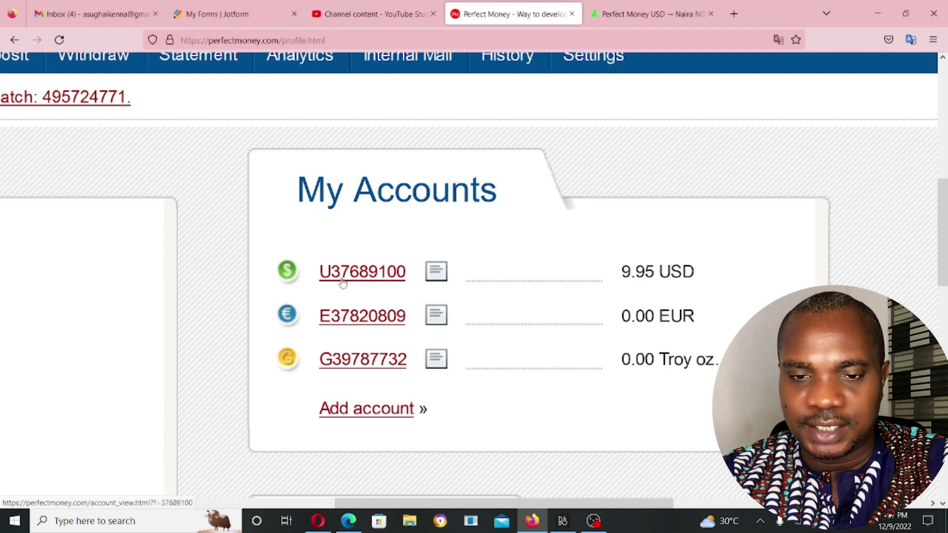
{"action": "scroll", "coordinate": [276, 302], "scroll_direction": "down", "scroll_amount": 6}
{"action": "scroll", "coordinate": [284, 361], "scroll_direction": "down", "scroll_amount": 1}
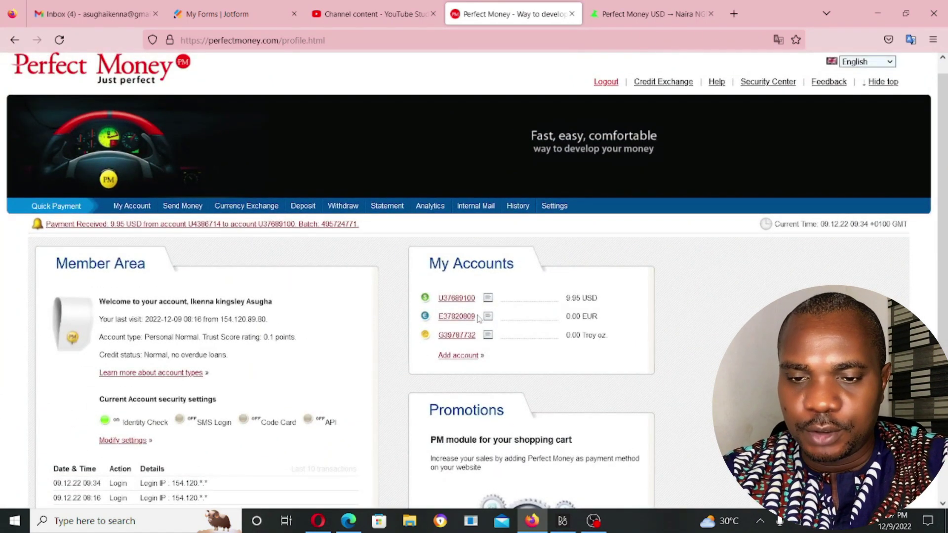
{"action": "left_click_drag", "start_coordinate": [479, 317], "coordinate": [434, 317]}
{"action": "key", "text": "ctrl+c"}
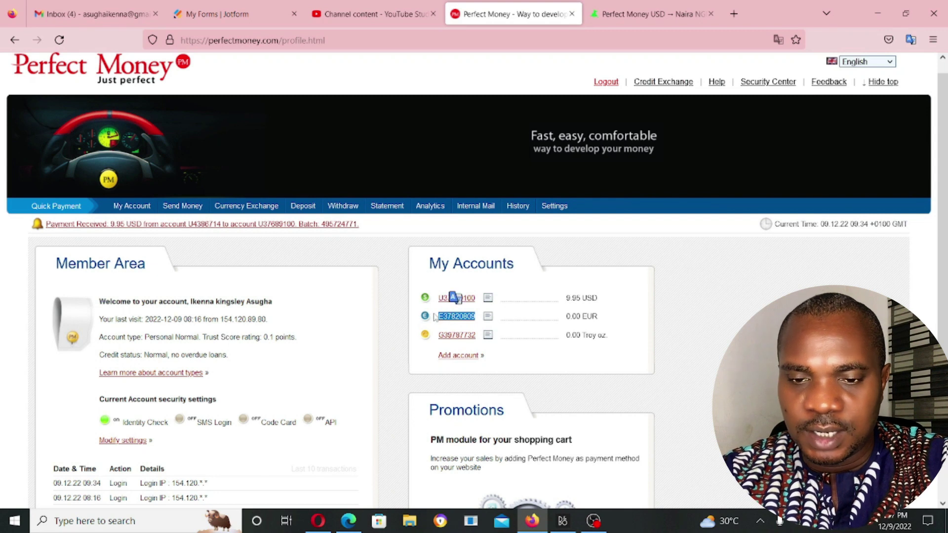
{"action": "scroll", "coordinate": [600, 335], "scroll_direction": "up", "scroll_amount": 5}
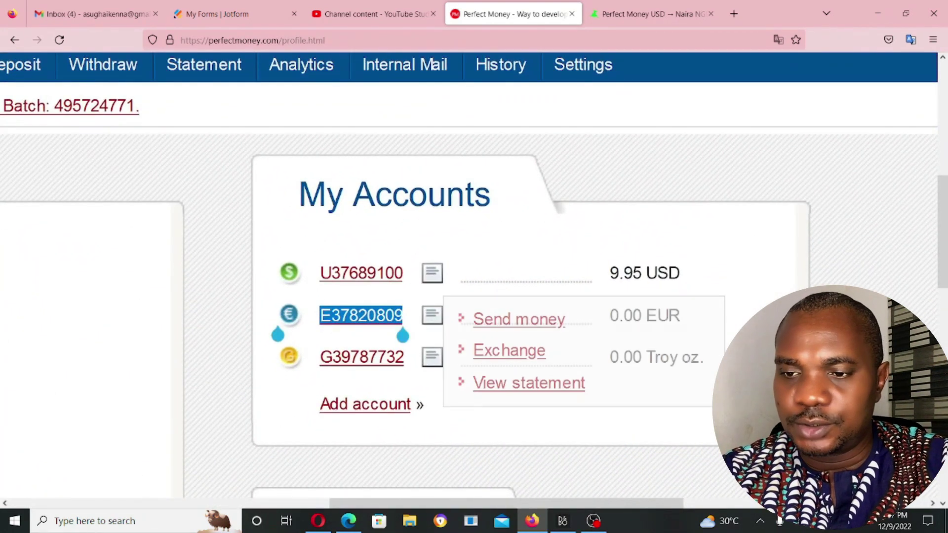
{"action": "left_click", "coordinate": [679, 309]}
{"action": "mouse_move", "coordinate": [387, 291]}
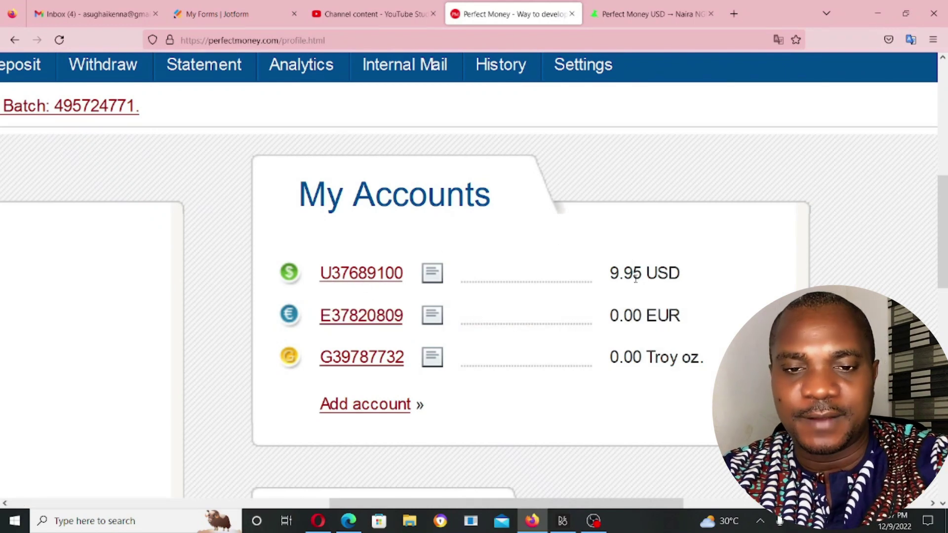
{"action": "scroll", "coordinate": [532, 290], "scroll_direction": "down", "scroll_amount": 5}
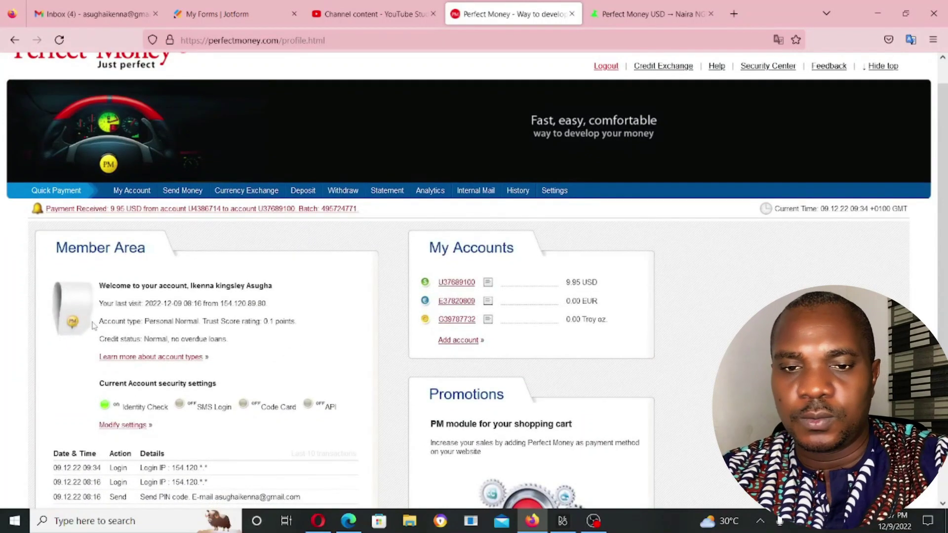
{"action": "scroll", "coordinate": [206, 338], "scroll_direction": "down", "scroll_amount": 2}
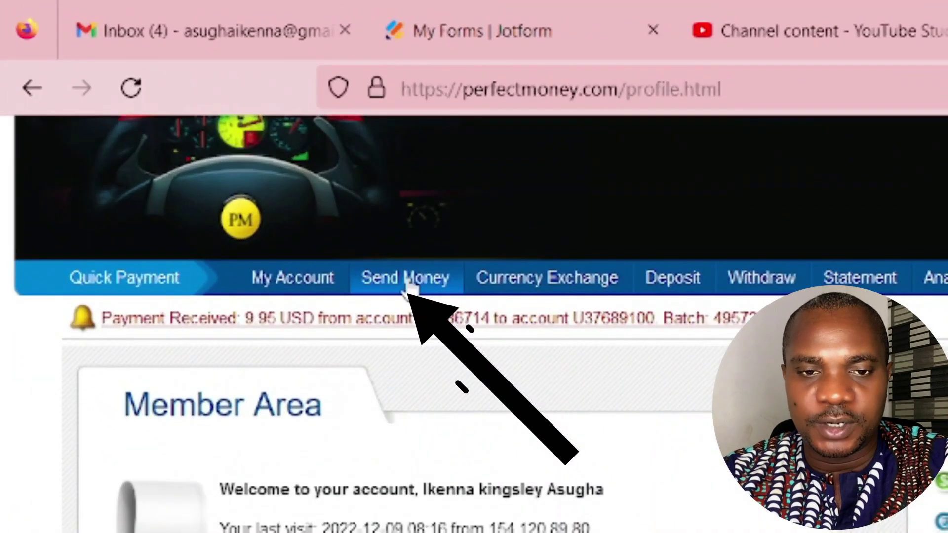
- Go to the Send Money page and review the USD, EUR and gold accounts listed
{"action": "left_click", "coordinate": [182, 125]}
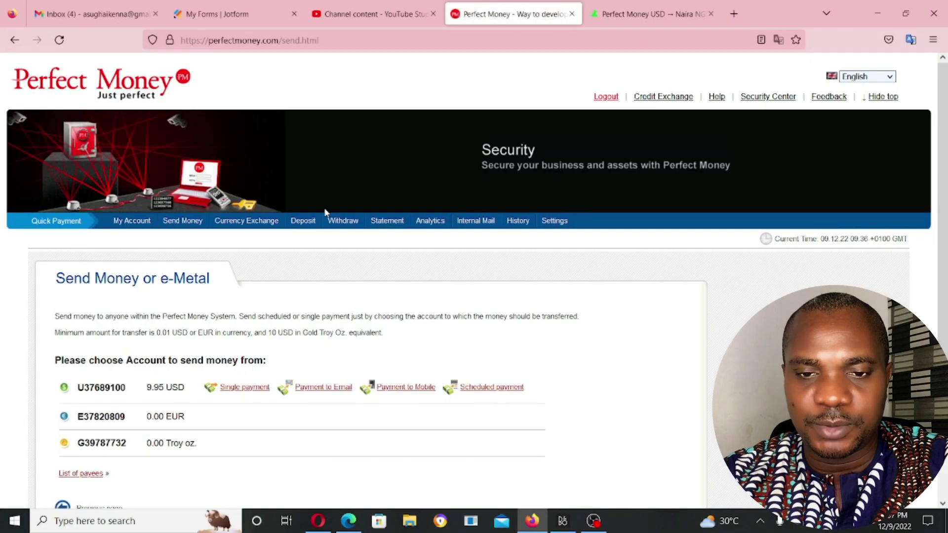
{"action": "scroll", "coordinate": [325, 213], "scroll_direction": "down", "scroll_amount": 3}
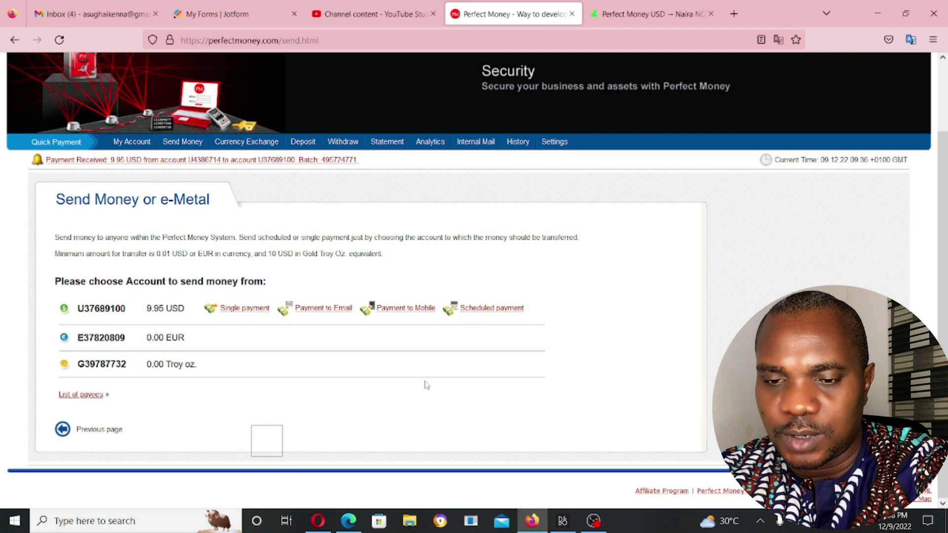
{"action": "scroll", "coordinate": [422, 383], "scroll_direction": "up", "scroll_amount": 6, "text": "ctrl"}
{"action": "scroll", "coordinate": [349, 438], "scroll_direction": "down", "scroll_amount": 6, "text": "ctrl"}
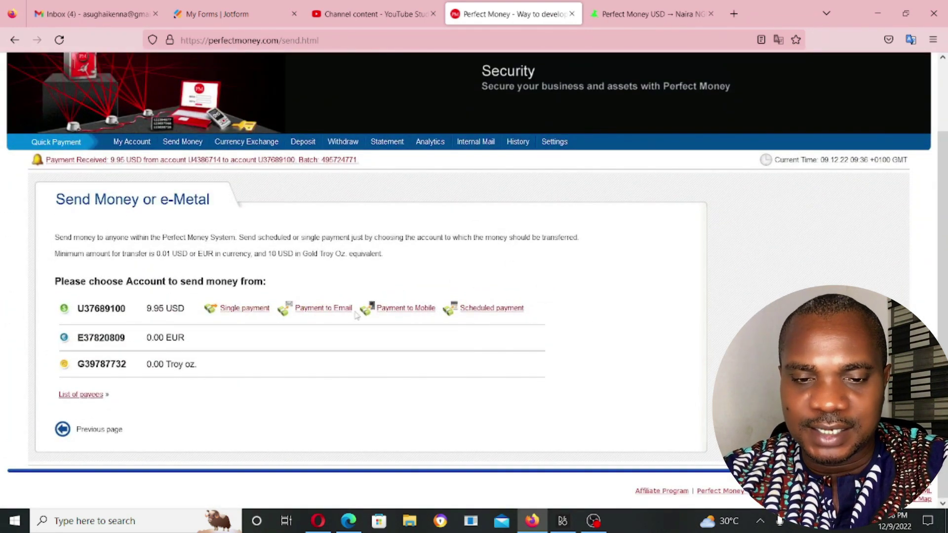
- Start a single payment from the USD account and enlarge the form
{"action": "left_click", "coordinate": [245, 312]}
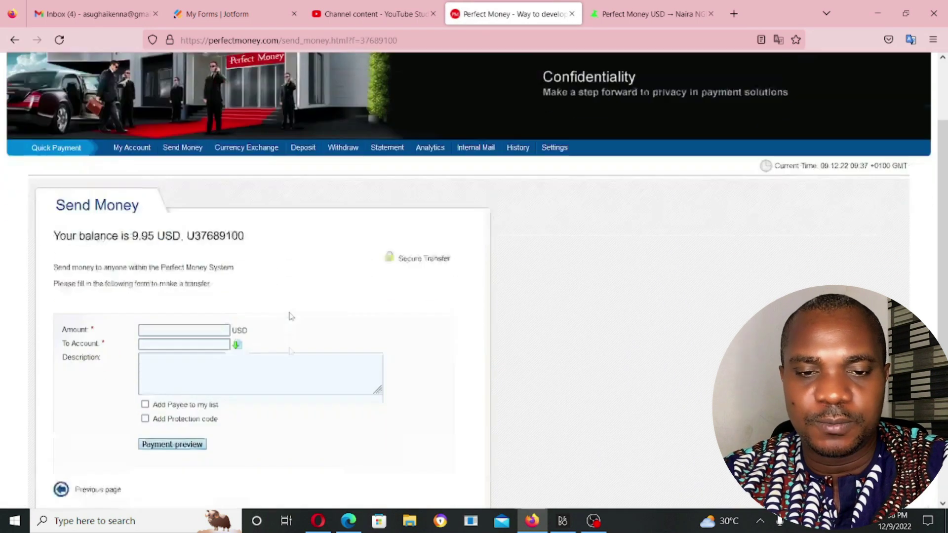
{"action": "scroll", "coordinate": [291, 316], "scroll_direction": "down", "scroll_amount": 2}
{"action": "key", "text": "ctrl+plus"}
{"action": "key", "text": "ctrl+plus"}
{"action": "key", "text": "ctrl+plus"}
{"action": "key", "text": "ctrl+plus"}
{"action": "key", "text": "ctrl+plus"}
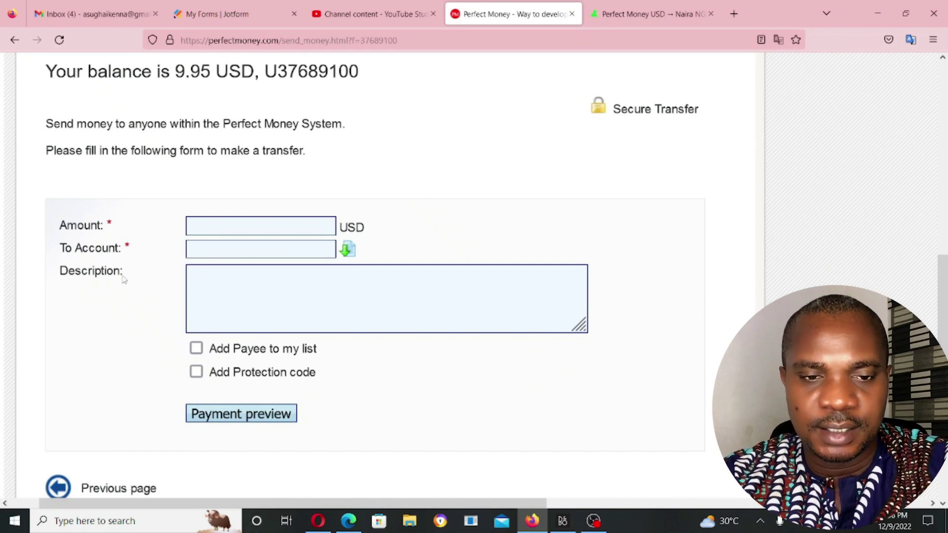
- Enter 5 as the amount and paste the EUR account number as recipient, removing the leading space
{"action": "left_click", "coordinate": [212, 227]}
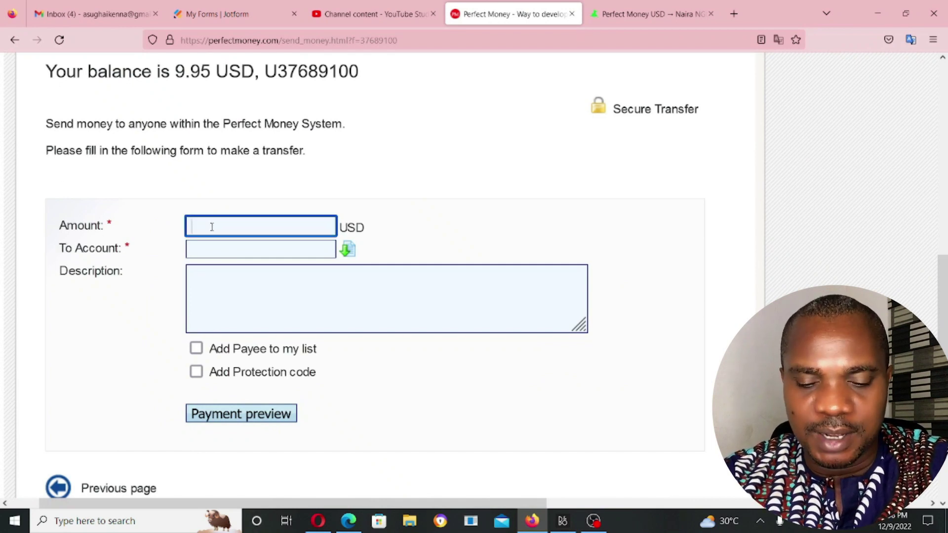
{"action": "type", "text": "5"}
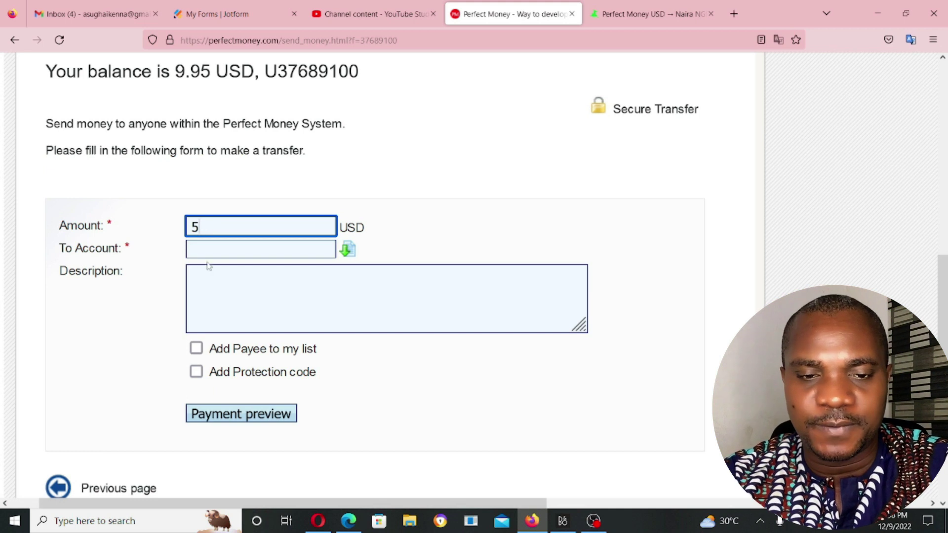
{"action": "left_click", "coordinate": [220, 247]}
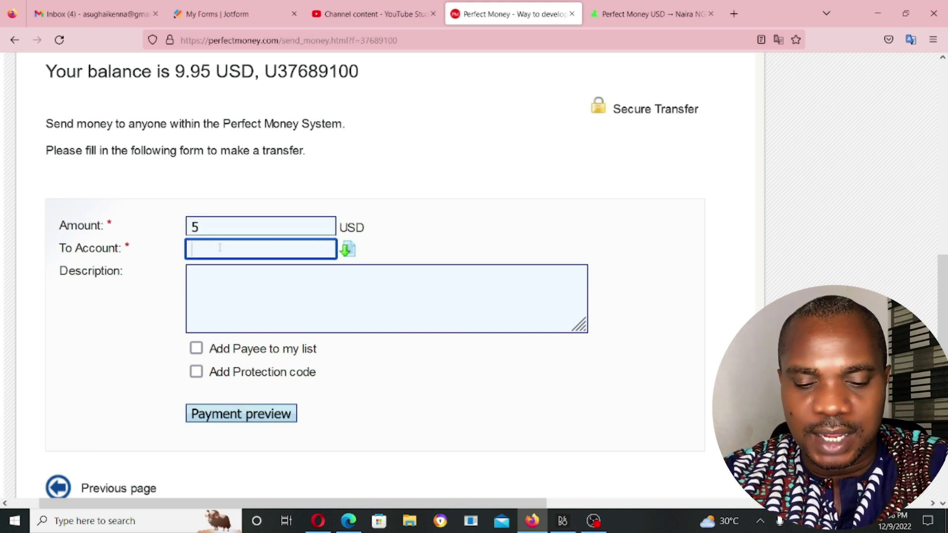
{"action": "key", "text": "ctrl+v"}
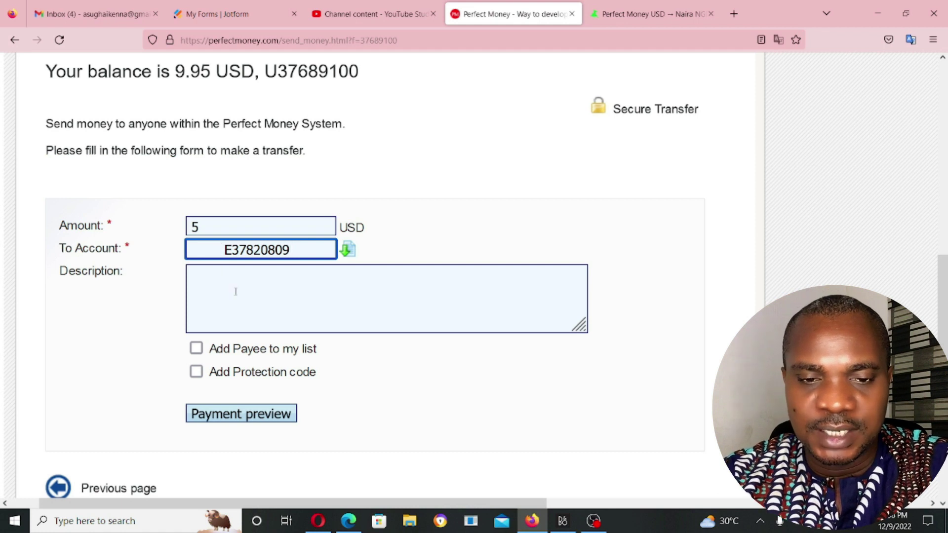
{"action": "key", "text": "BackSpace"}
{"action": "key", "text": "BackSpace"}
{"action": "key", "text": "BackSpace"}
{"action": "key", "text": "BackSpace"}
{"action": "key", "text": "BackSpace"}
{"action": "key", "text": "BackSpace"}
{"action": "key", "text": "BackSpace"}
{"action": "key", "text": "BackSpace"}
{"action": "key", "text": "BackSpace"}
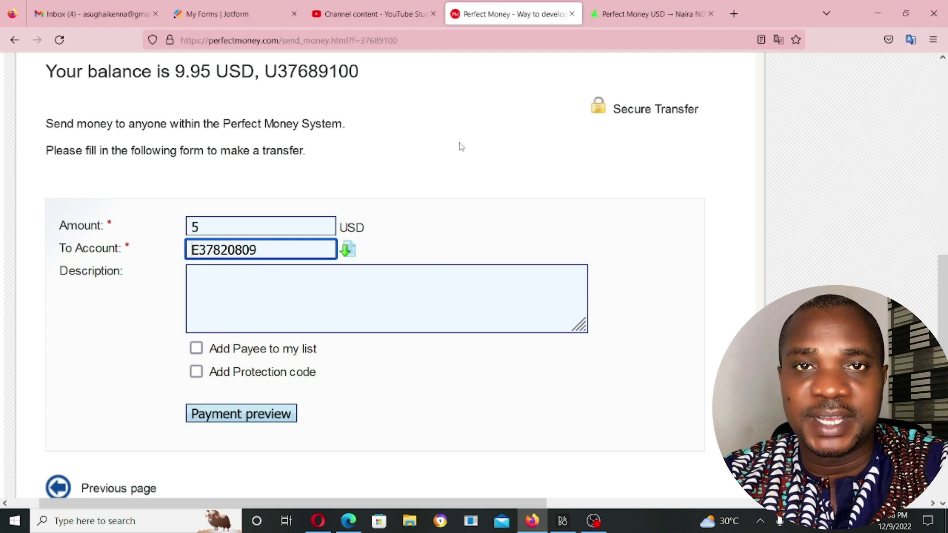
{"action": "left_click", "coordinate": [302, 308]}
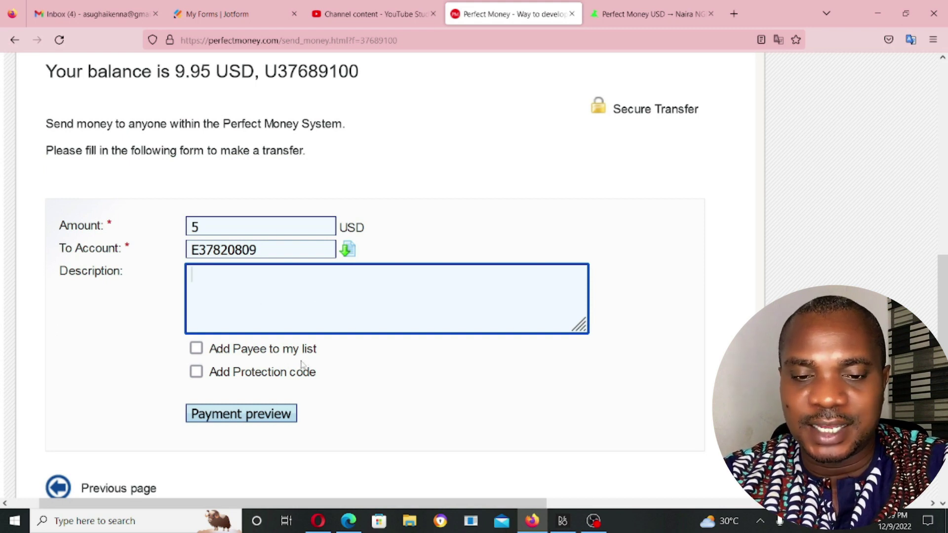
{"action": "scroll", "coordinate": [305, 364], "scroll_direction": "down", "scroll_amount": 2}
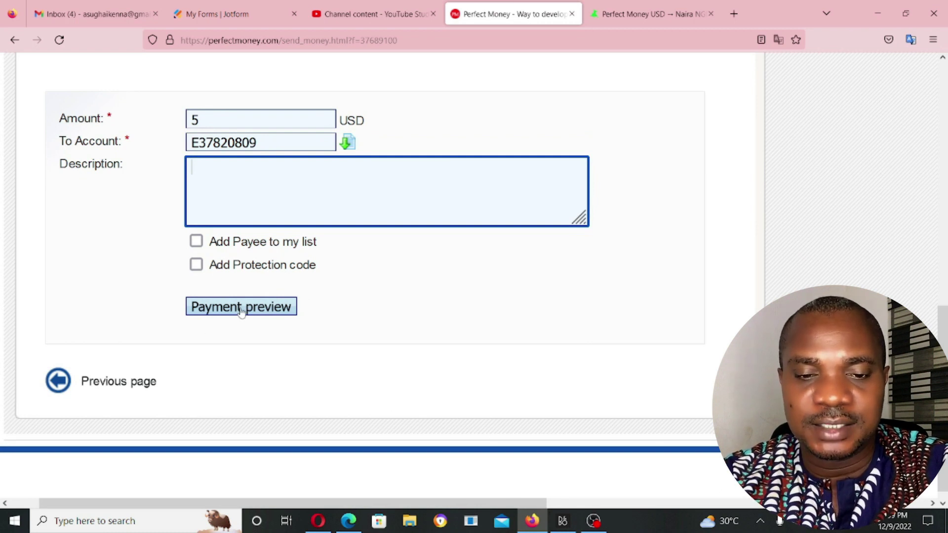
{"action": "key", "text": "ctrl+0"}
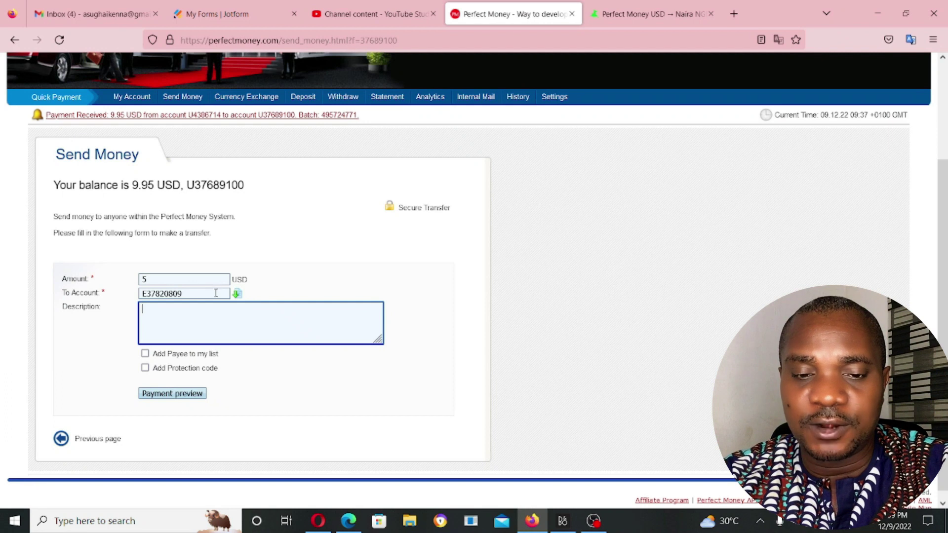
{"action": "left_click", "coordinate": [198, 291]}
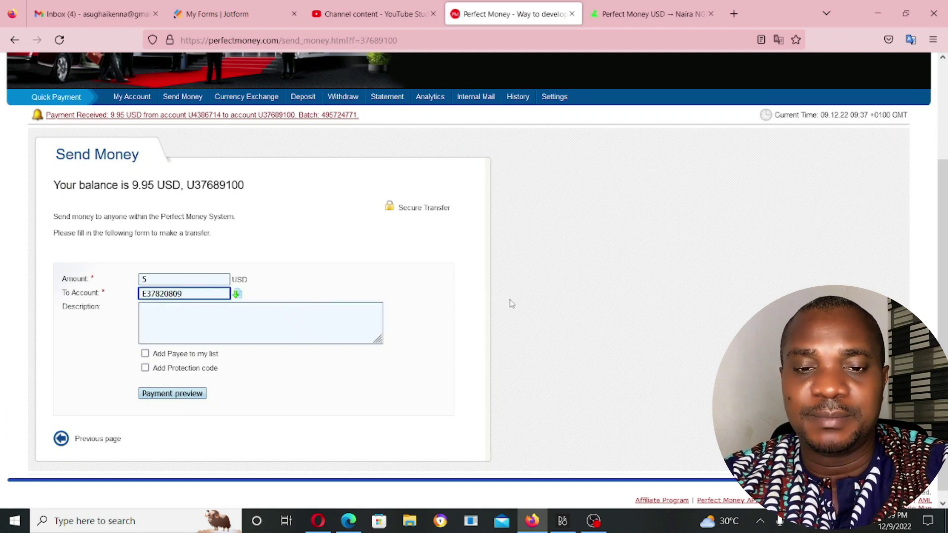
- Submit the payment preview and check the 'wrong account' error under To Account
{"action": "left_click", "coordinate": [183, 395]}
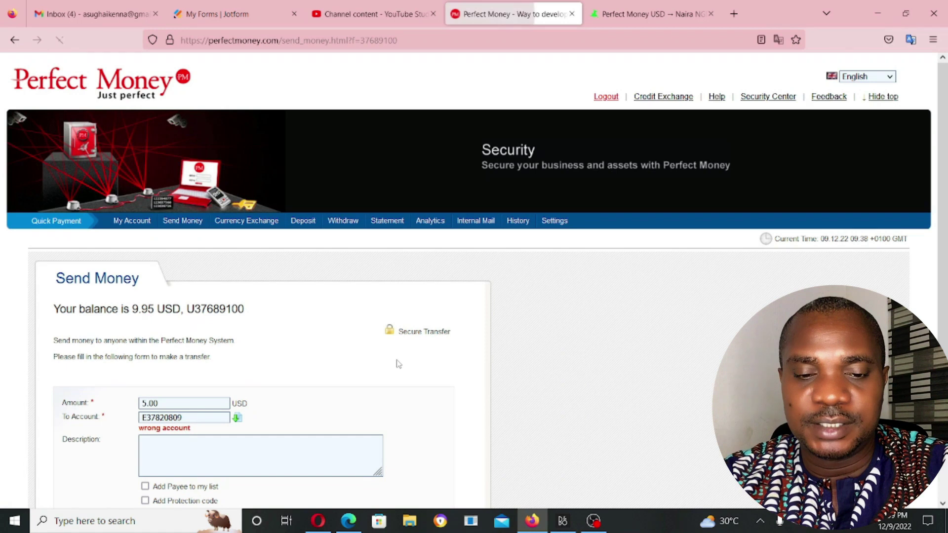
{"action": "scroll", "coordinate": [328, 380], "scroll_direction": "down", "scroll_amount": 3}
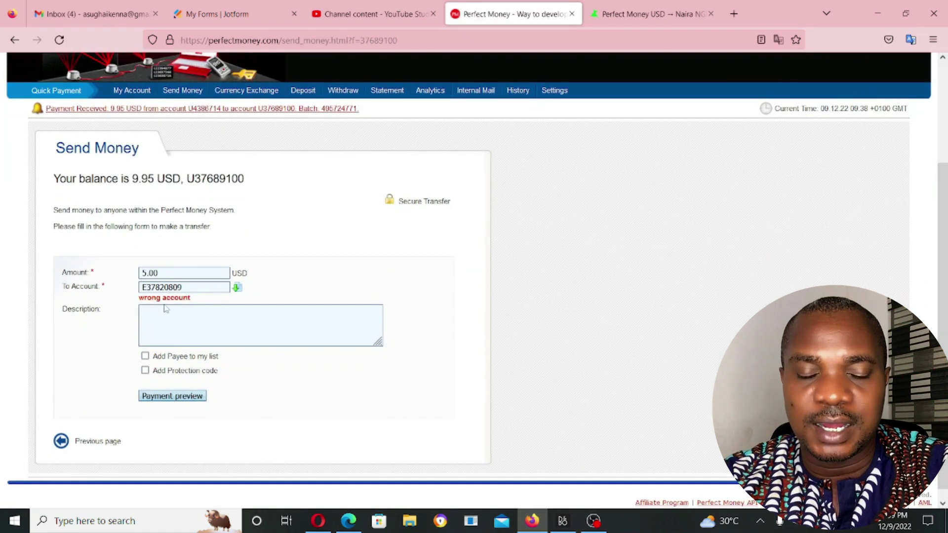